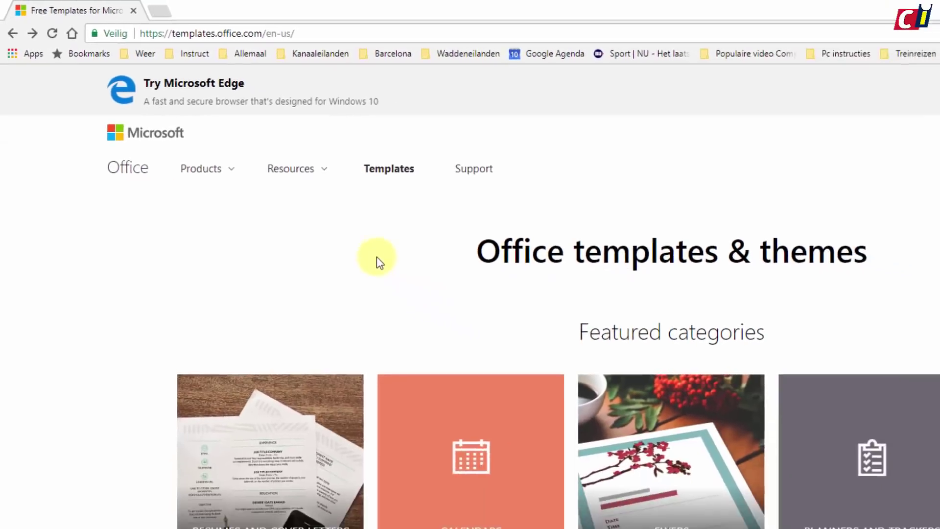
Step: Download the Birthday List template from the Office Templates Birthday category
{"action": "scroll", "coordinate": [252, 174], "scroll_direction": "down", "scroll_amount": 5}
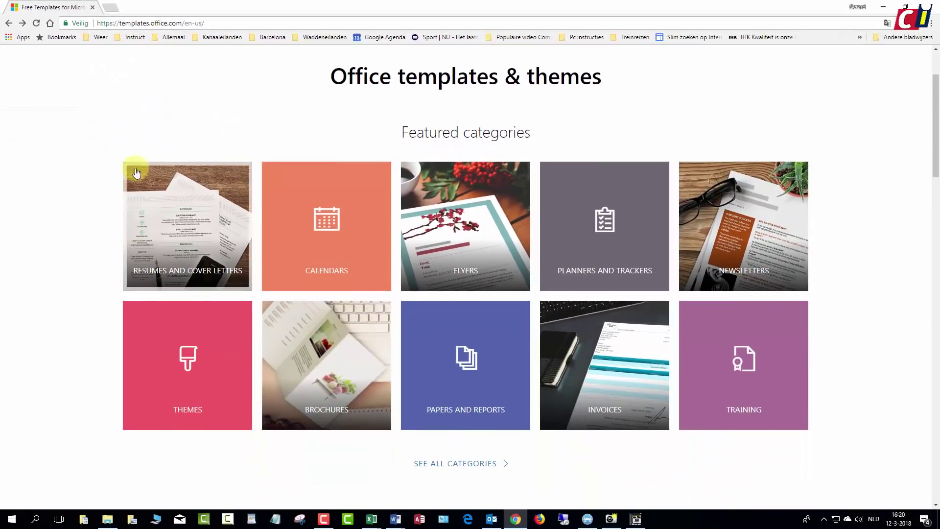
{"action": "scroll", "coordinate": [112, 181], "scroll_direction": "down", "scroll_amount": 2}
{"action": "scroll", "coordinate": [88, 196], "scroll_direction": "down", "scroll_amount": 3}
{"action": "scroll", "coordinate": [147, 294], "scroll_direction": "down", "scroll_amount": 1}
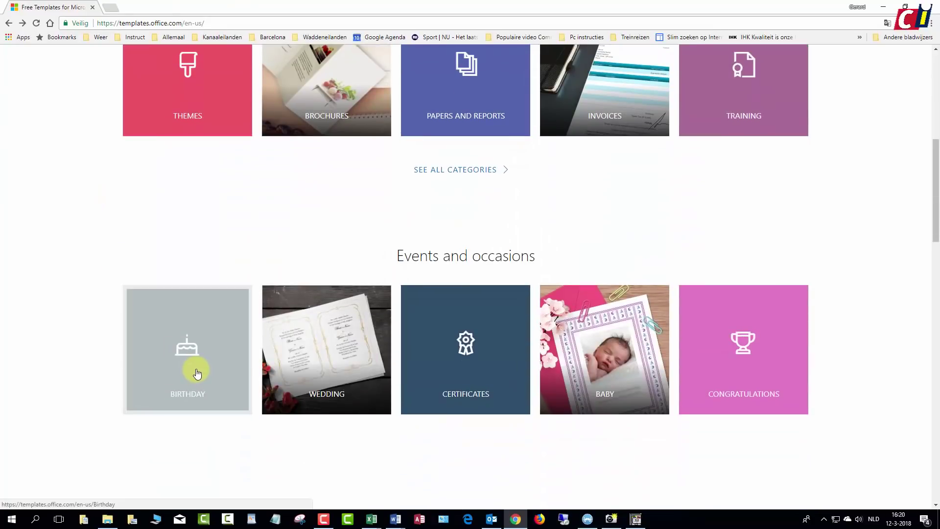
{"action": "left_click", "coordinate": [197, 373]}
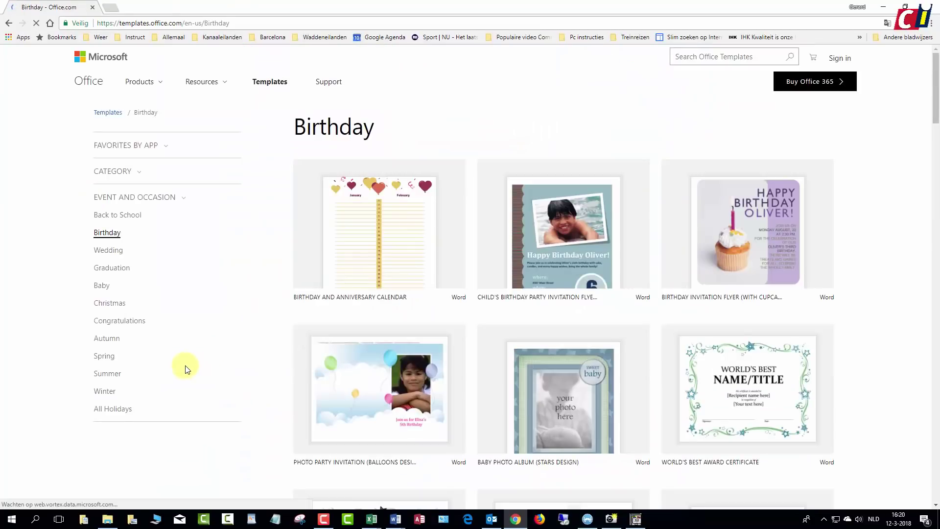
{"action": "scroll", "coordinate": [267, 390], "scroll_direction": "down", "scroll_amount": 4}
{"action": "scroll", "coordinate": [267, 391], "scroll_direction": "down", "scroll_amount": 3}
{"action": "scroll", "coordinate": [267, 390], "scroll_direction": "down", "scroll_amount": 10}
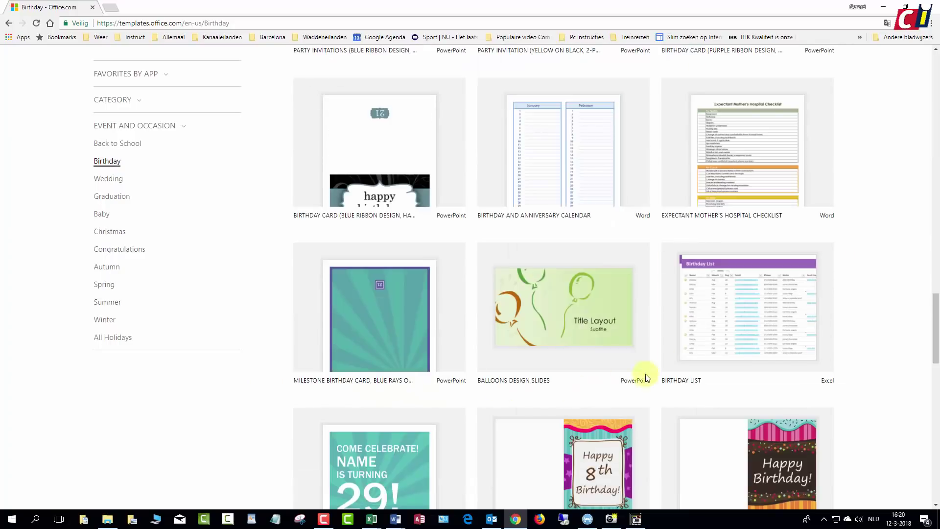
{"action": "left_click", "coordinate": [720, 337]}
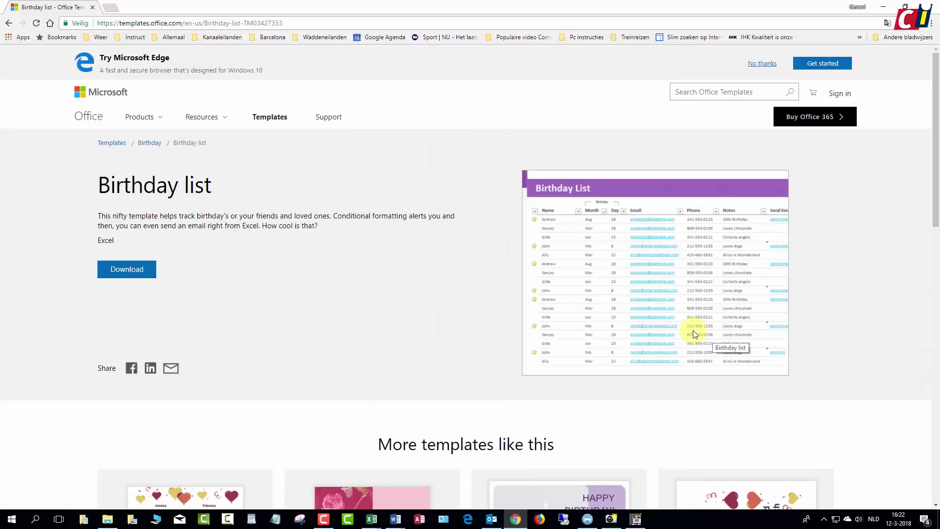
{"action": "left_click", "coordinate": [144, 269]}
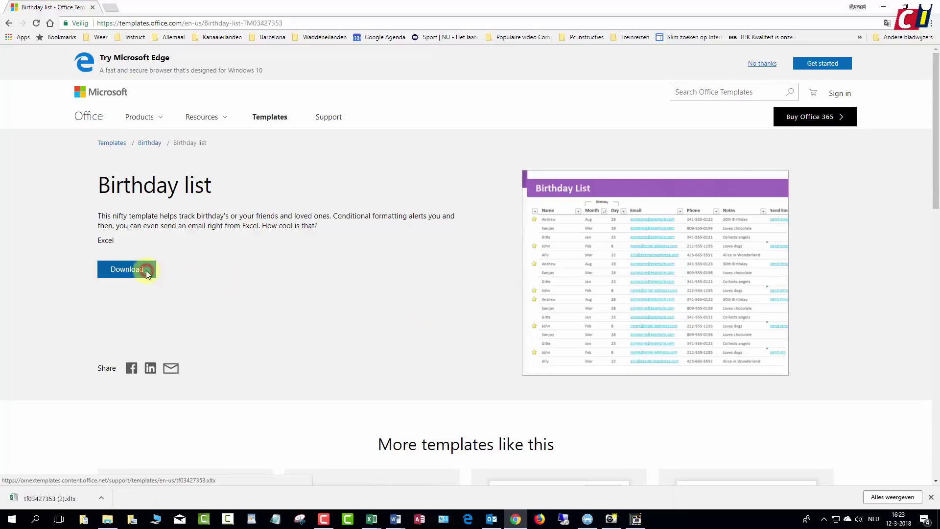
Step: Open the downloaded template, enable editing, and save it as Verjaardagen.xlsx in the Bestanden folder
{"action": "left_click", "coordinate": [64, 494]}
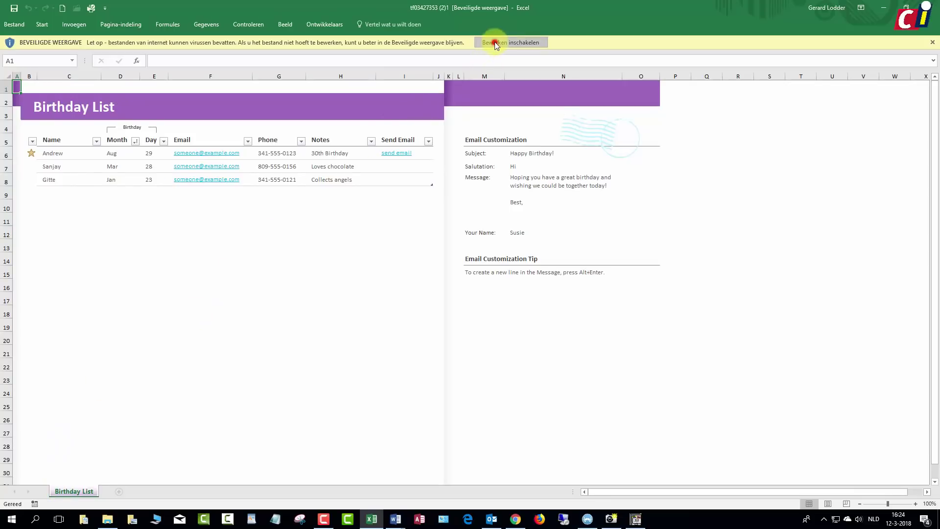
{"action": "left_click", "coordinate": [494, 42]}
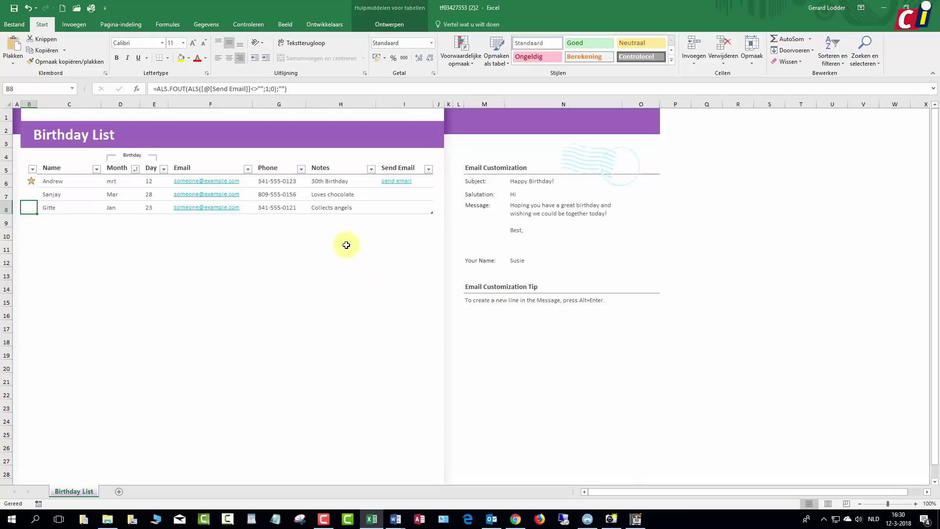
{"action": "left_click", "coordinate": [15, 8]}
{"action": "left_click", "coordinate": [287, 87]}
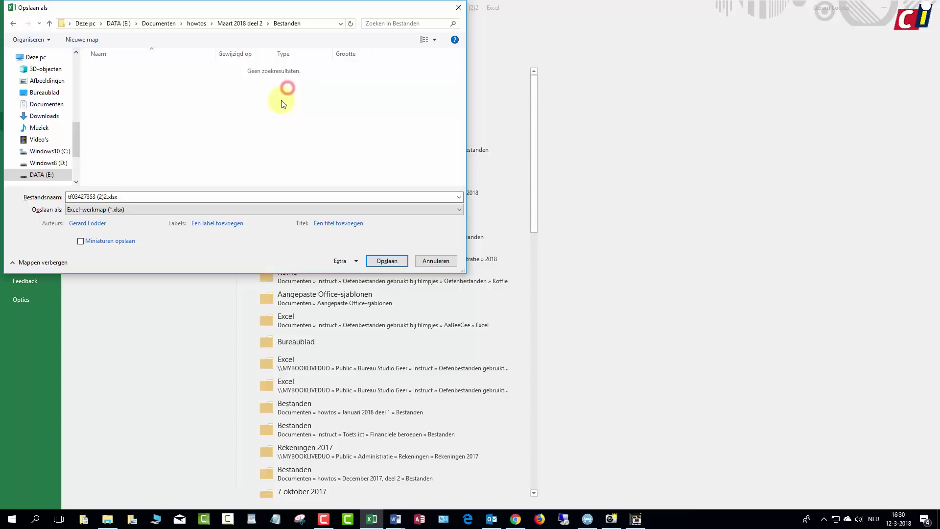
{"action": "triple_click", "coordinate": [152, 197]}
{"action": "type", "text": "Verjaardagen"}
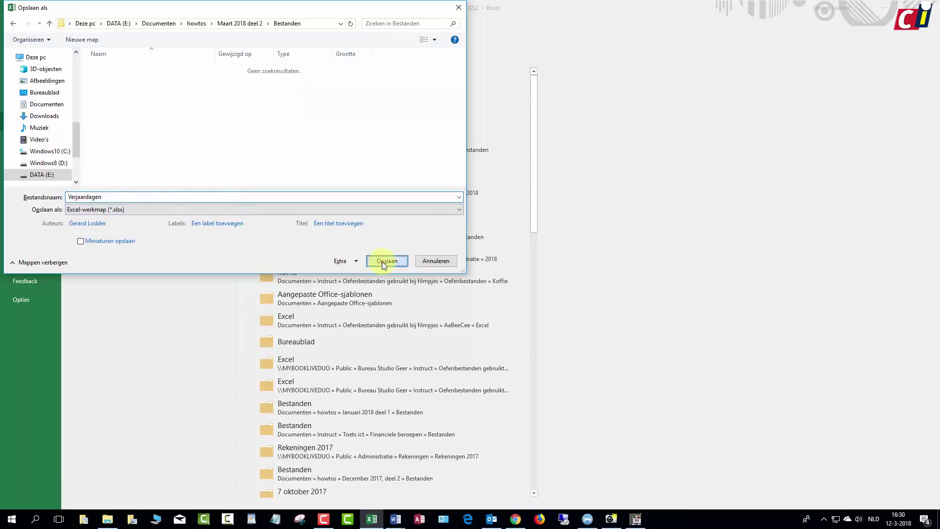
{"action": "left_click", "coordinate": [383, 262]}
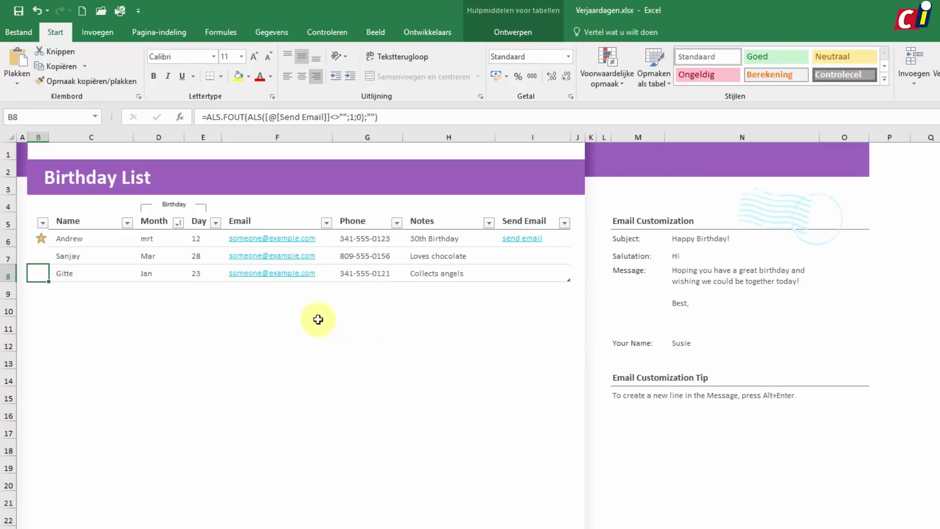
{"action": "left_click", "coordinate": [199, 238]}
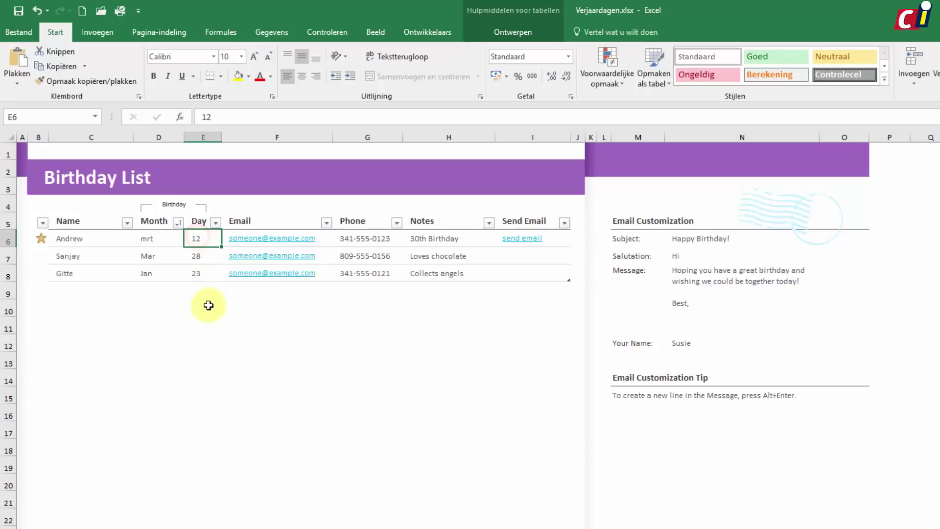
{"action": "type", "text": "19"}
{"action": "key", "text": "Return"}
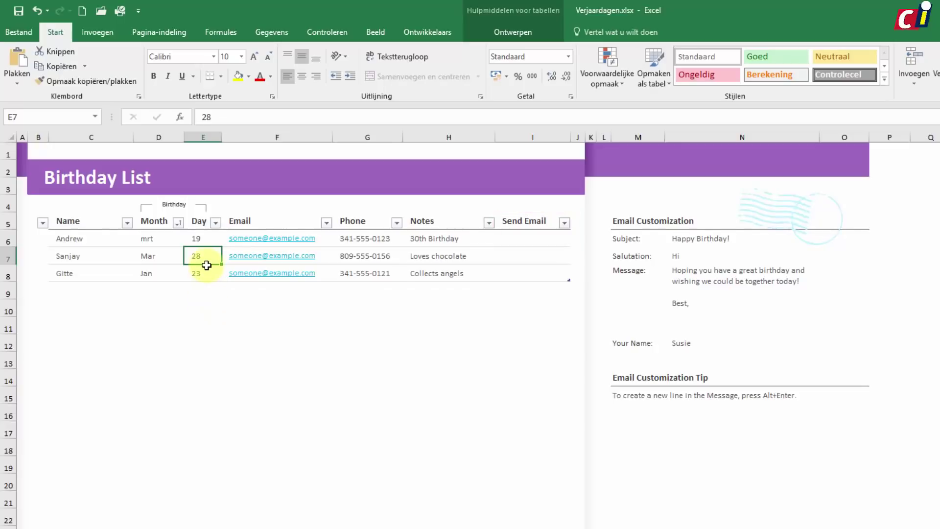
{"action": "left_click", "coordinate": [208, 241]}
{"action": "type", "text": "12"}
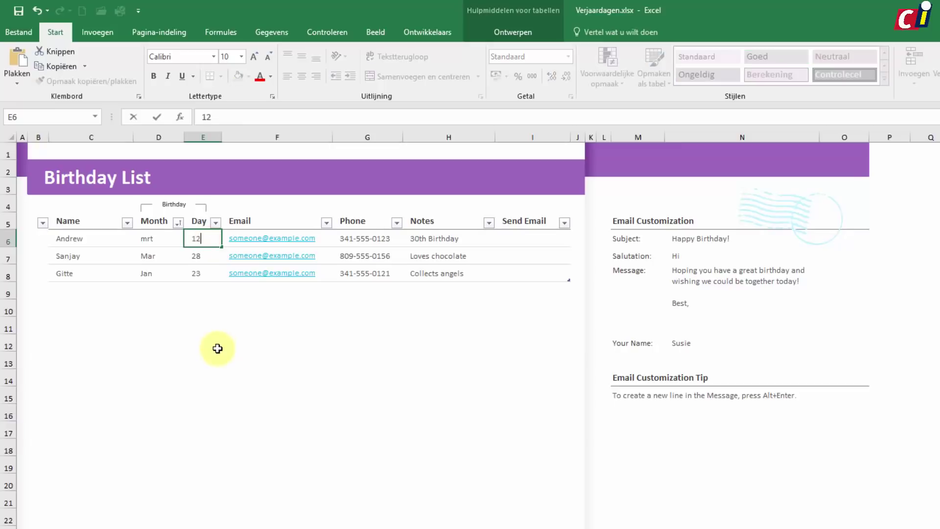
{"action": "key", "text": "Return"}
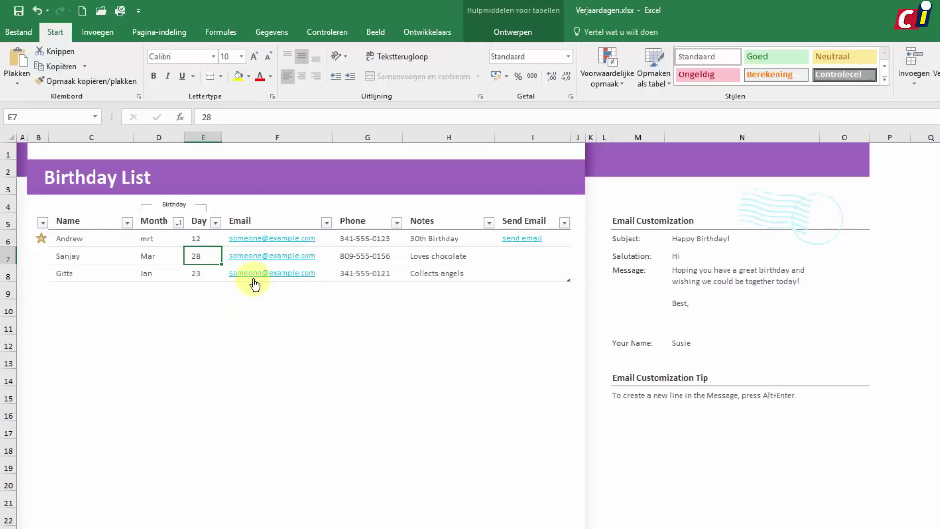
Step: Replace the sample address in cell F6 with Andrew's own e-mail address
{"action": "left_click", "coordinate": [273, 241]}
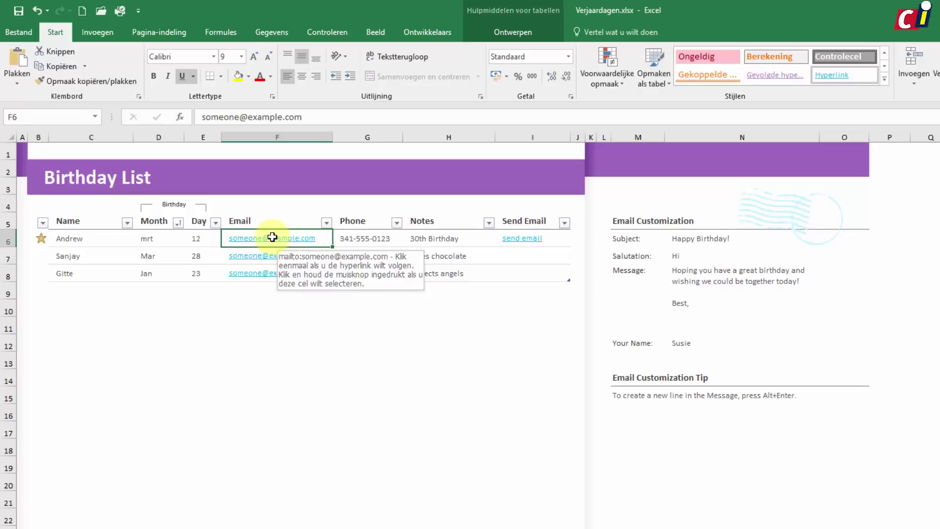
{"action": "left_click_drag", "start_coordinate": [323, 117], "coordinate": [200, 116]}
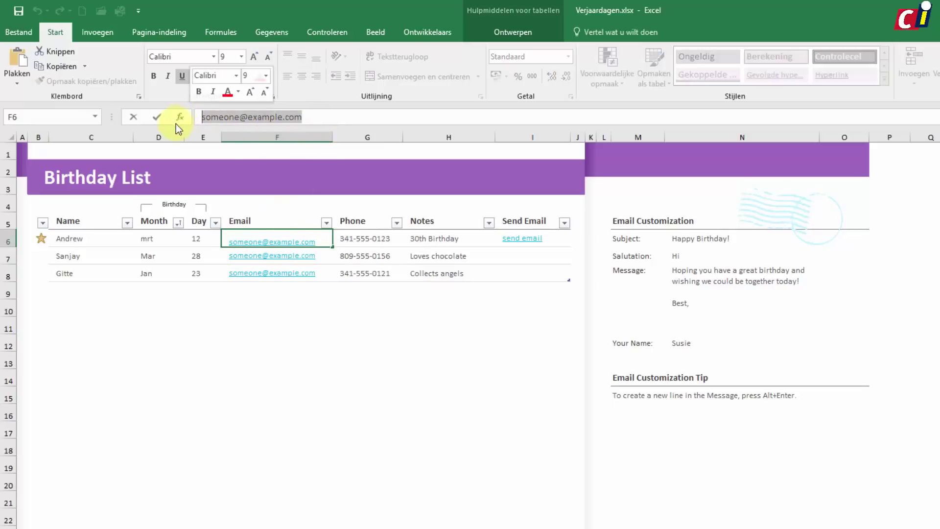
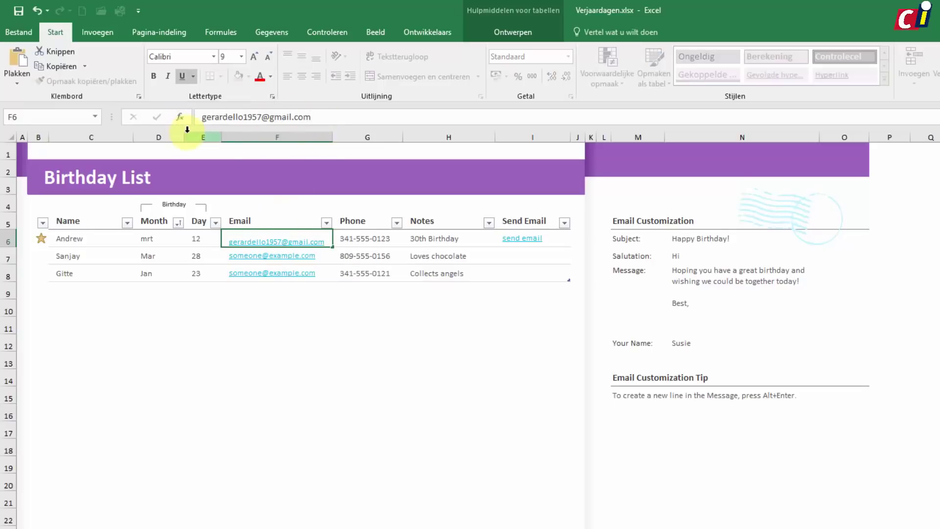
{"action": "key", "text": "Return"}
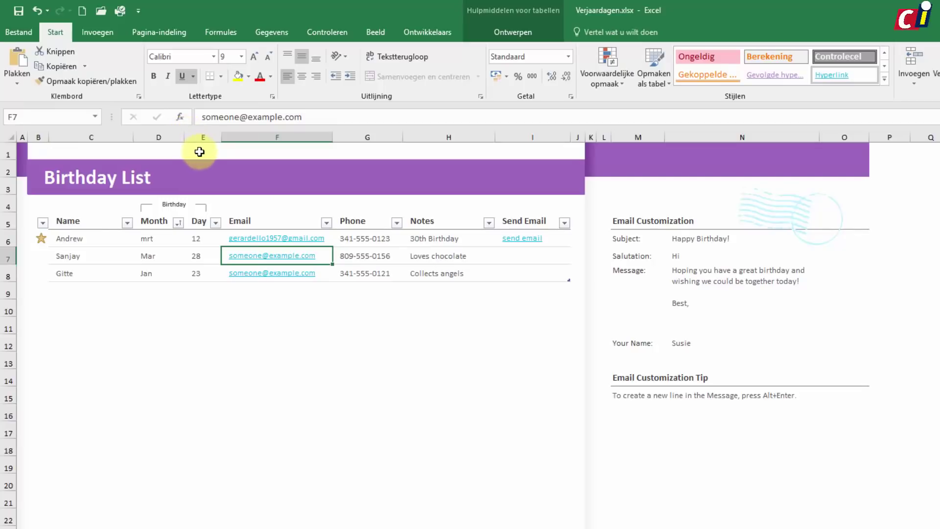
Step: Inspect the Send Email formulas in column I for Andrew, Sanjay and Gitte
{"action": "left_click", "coordinate": [518, 241]}
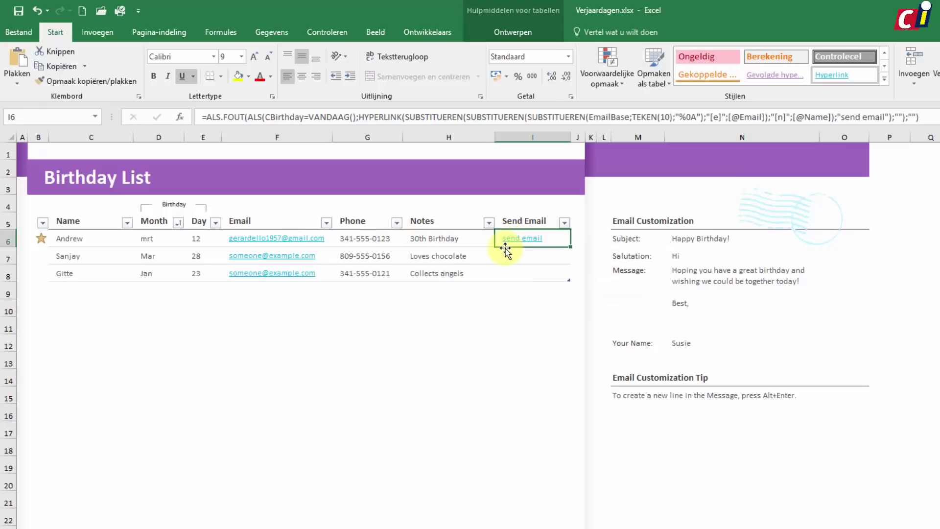
{"action": "left_click", "coordinate": [505, 256]}
{"action": "left_click", "coordinate": [506, 273]}
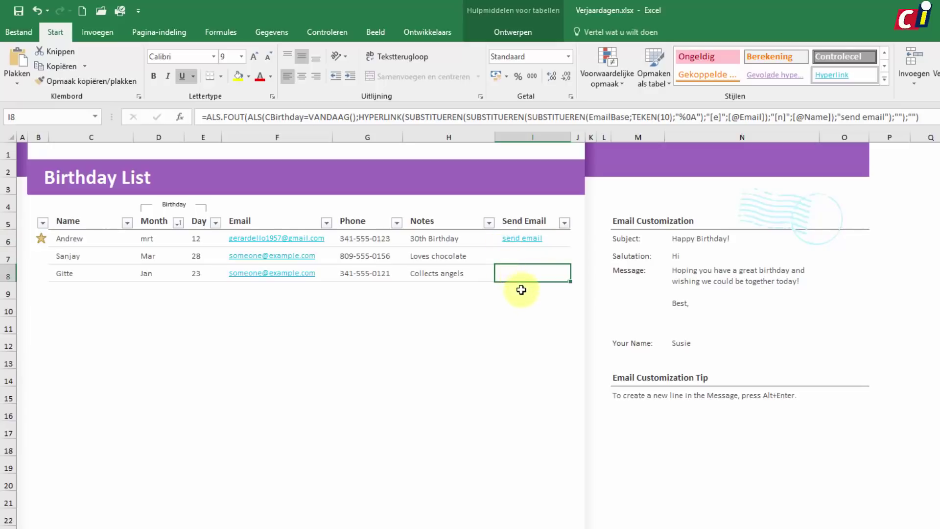
{"action": "left_click", "coordinate": [521, 289]}
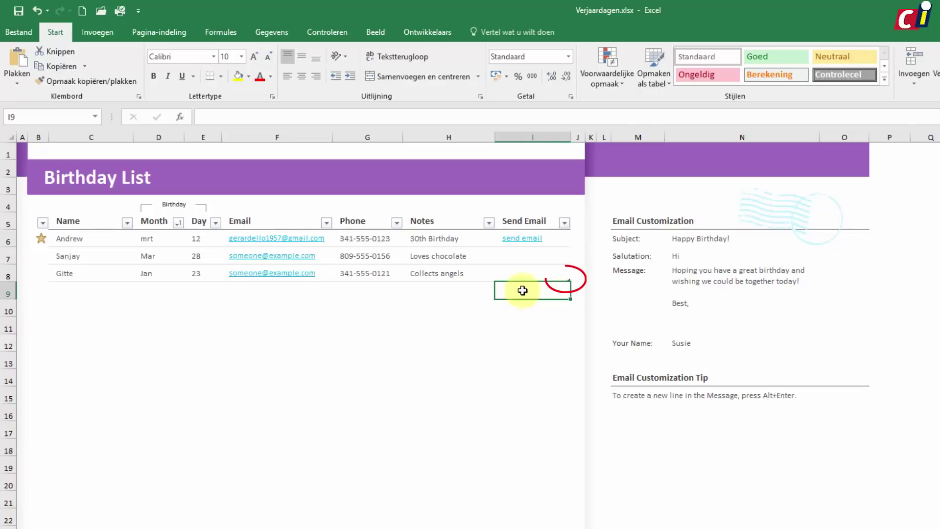
Step: Fill I8's Send Email formula down into row 9, extending the table, and check cell B9
{"action": "left_click", "coordinate": [524, 272]}
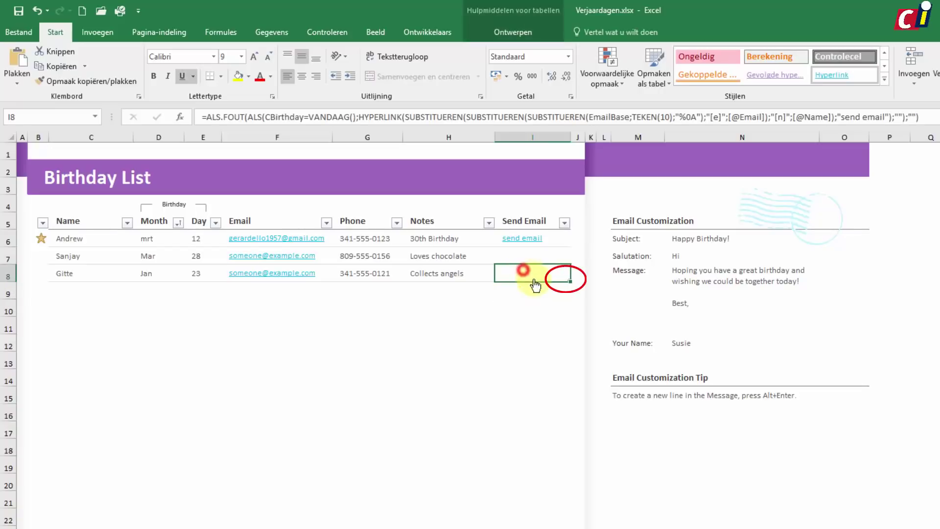
{"action": "left_click_drag", "start_coordinate": [569, 282], "coordinate": [558, 303]}
{"action": "left_click", "coordinate": [548, 292]}
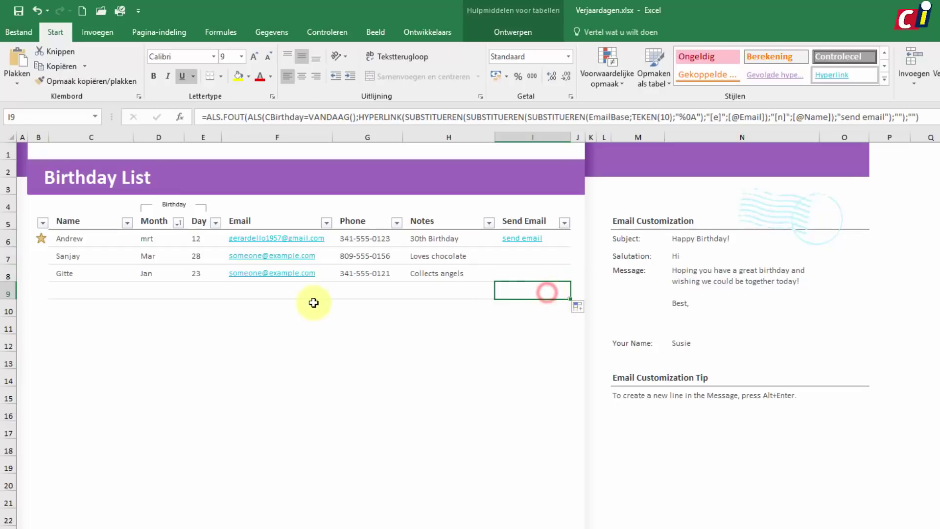
{"action": "left_click", "coordinate": [29, 291]}
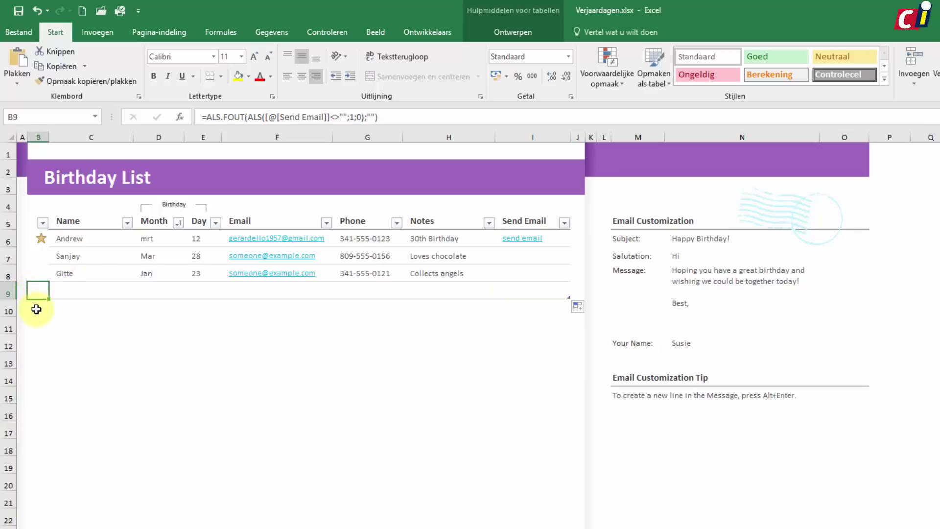
{"action": "left_click", "coordinate": [37, 309]}
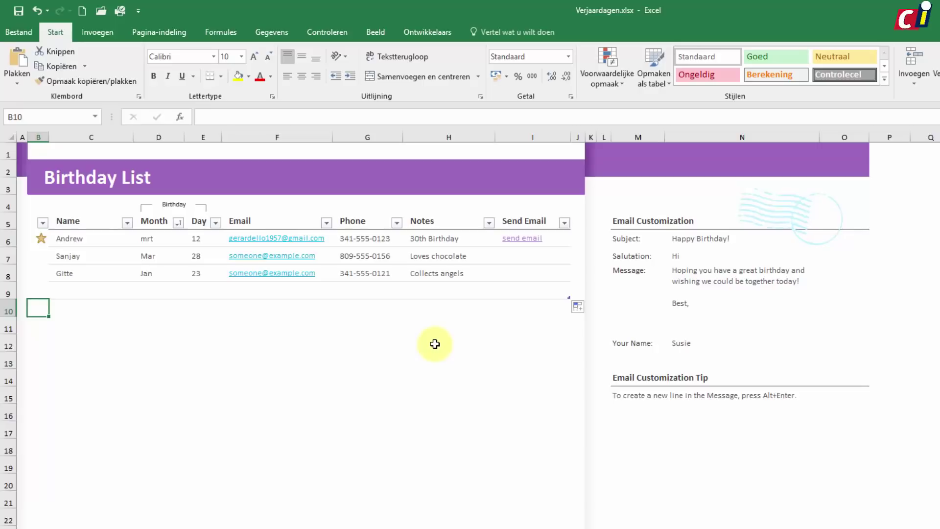
Step: Edit the e-mail subject and add a message line ending 'Geniet ervan.', then open Andrew's birthday e-mail
{"action": "left_click", "coordinate": [728, 238]}
{"action": "type", "text": "Ik wens je een fantastische 30ste verjaardag. Helaas kan ik er niet bij zijn omdat ik een aantal weken in Nieuw Zeeland zit."}
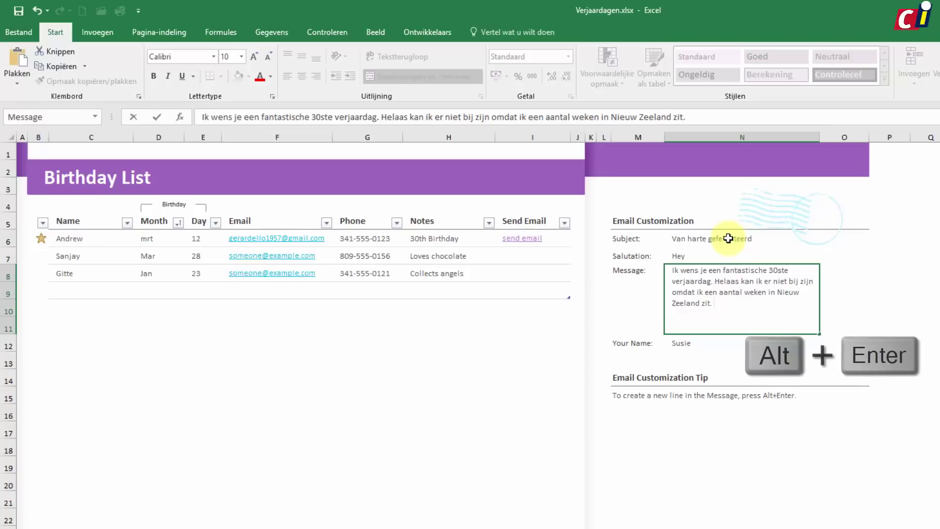
{"action": "key", "text": "alt+Return"}
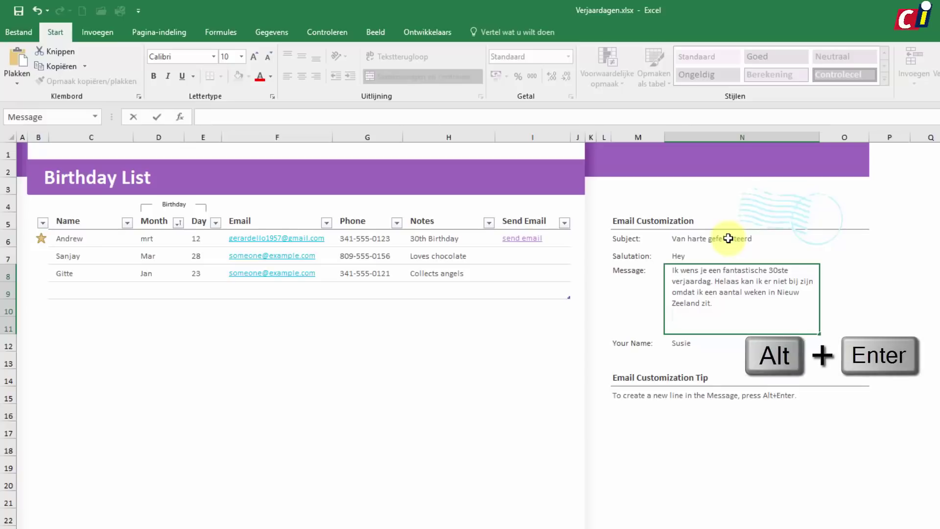
{"action": "type", "text": "Geniet ervan."}
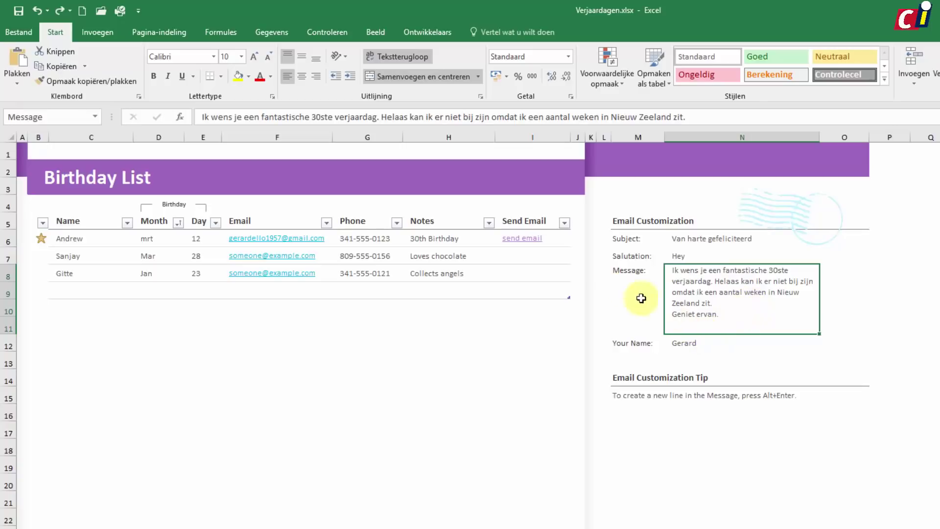
{"action": "left_click", "coordinate": [527, 239]}
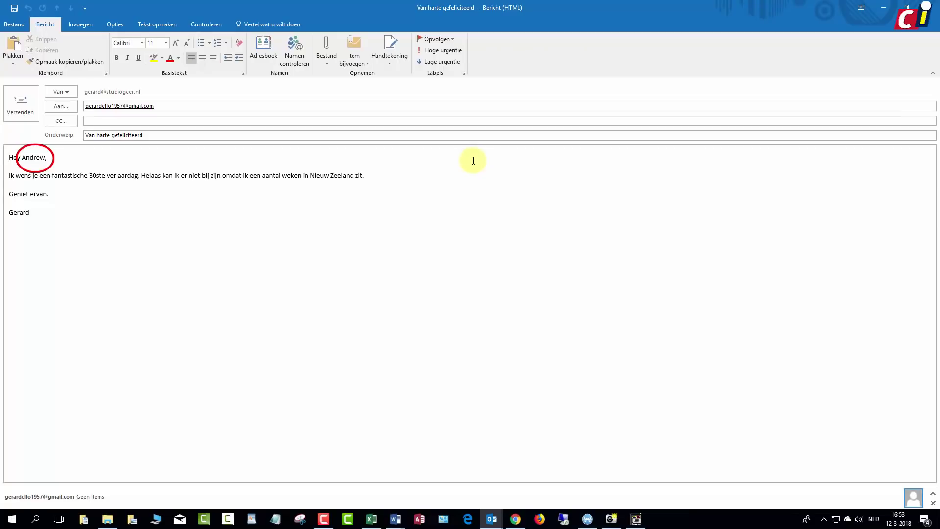
Step: Close the Outlook birthday draft without saving it
{"action": "left_click", "coordinate": [928, 7]}
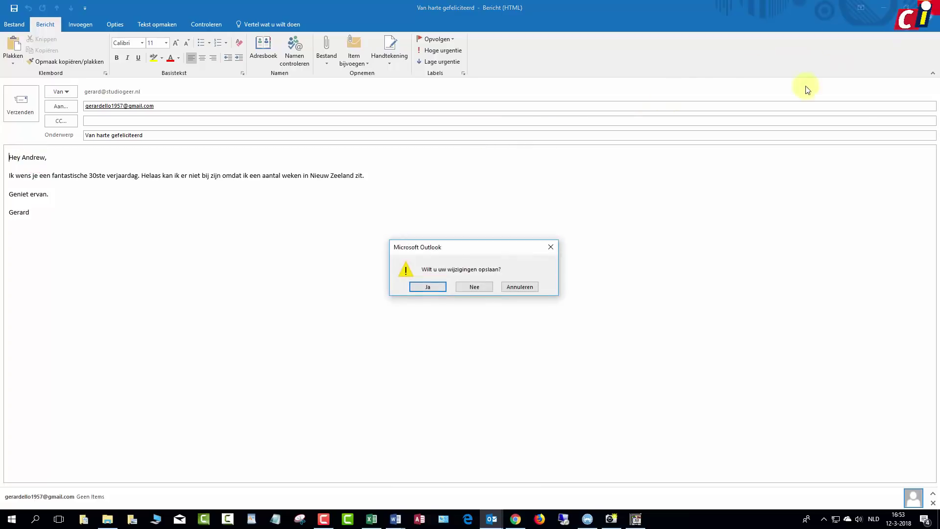
{"action": "left_click", "coordinate": [477, 285]}
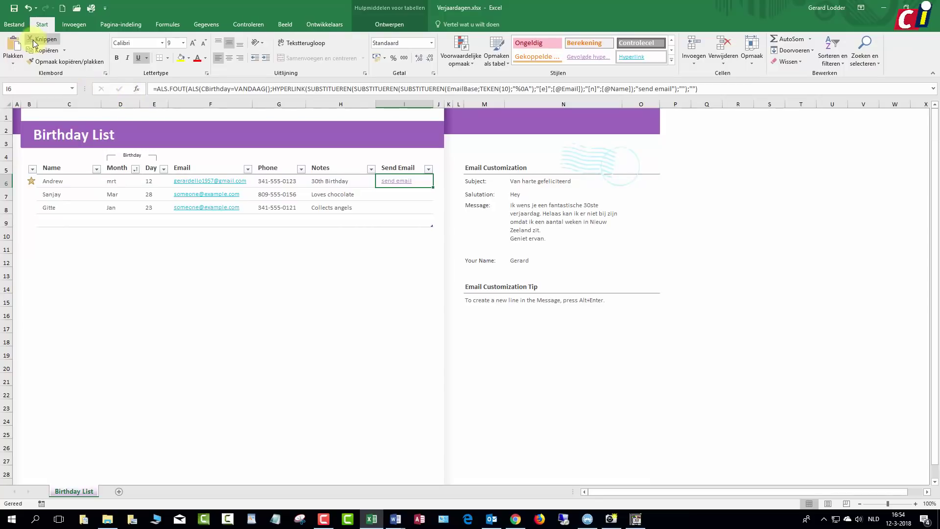
Step: Search online templates for 'Lijst met verjaardagen' and create a new workbook from it
{"action": "left_click", "coordinate": [14, 24]}
{"action": "left_click", "coordinate": [21, 65]}
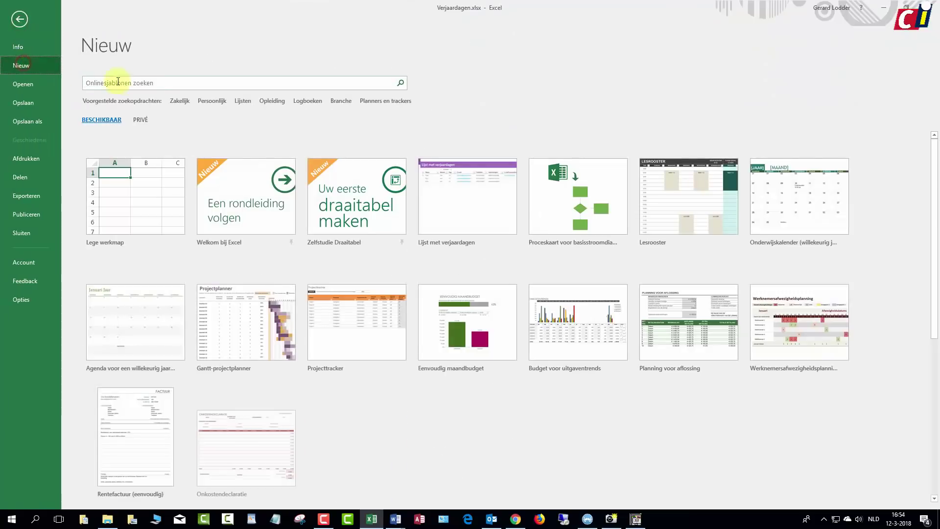
{"action": "left_click", "coordinate": [118, 81]}
{"action": "type", "text": "Lijst met verjaardagen"}
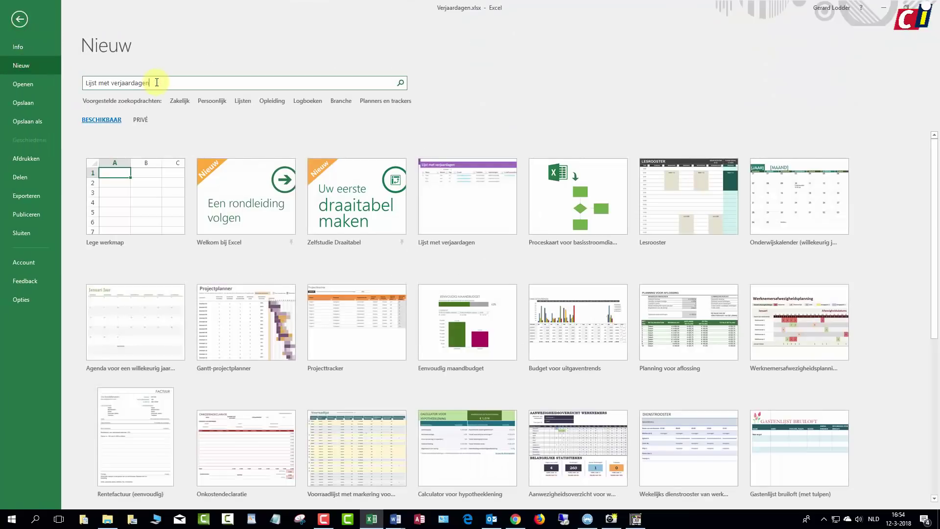
{"action": "key", "text": "Return"}
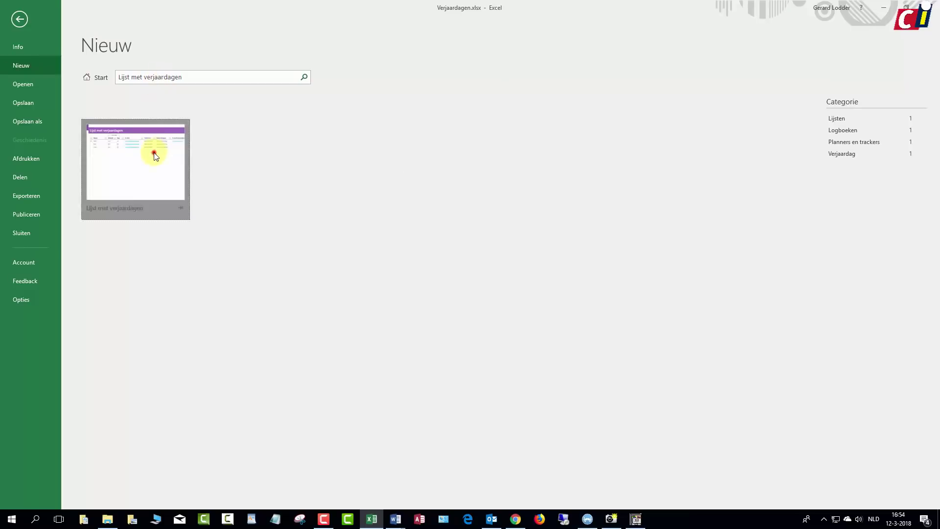
{"action": "left_click", "coordinate": [154, 152]}
{"action": "left_click", "coordinate": [652, 234]}
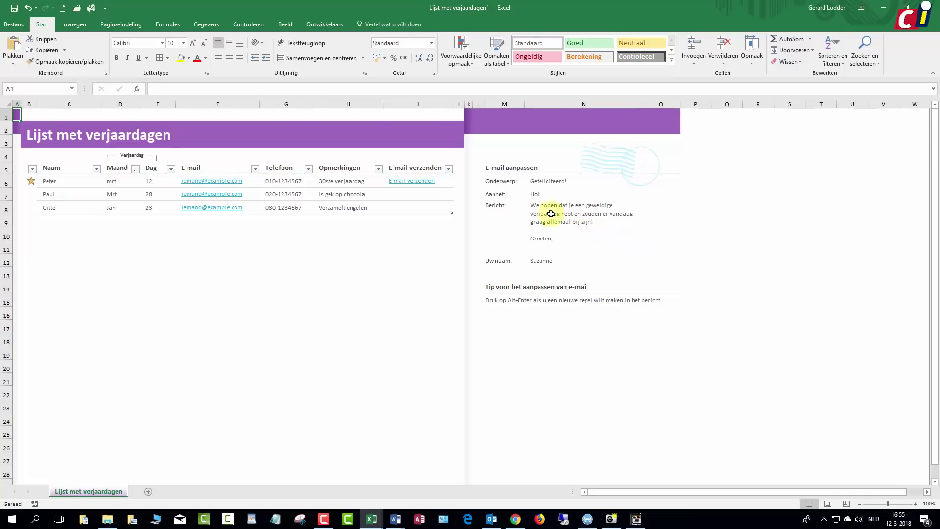
Step: Use the E-mail verzenden link in I6 to open the Gefeliciteerd! message to the sample contact
{"action": "left_click", "coordinate": [430, 188]}
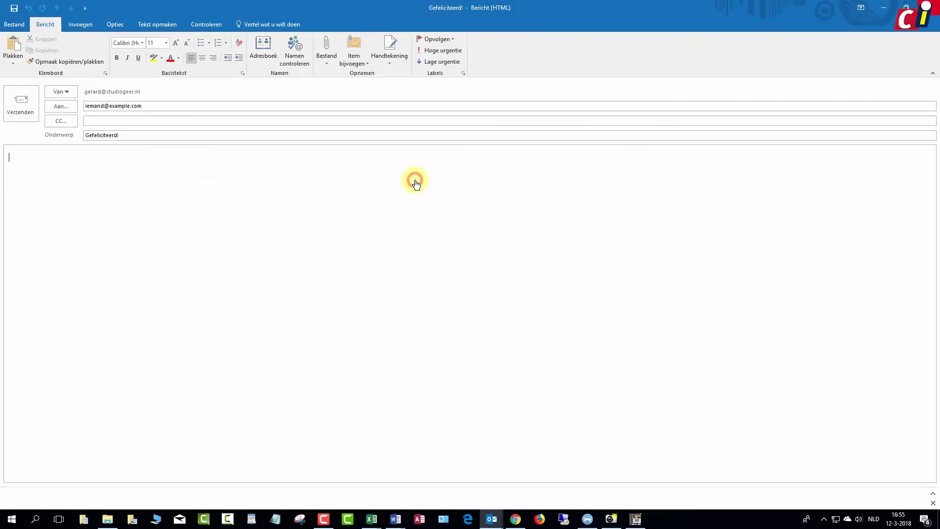